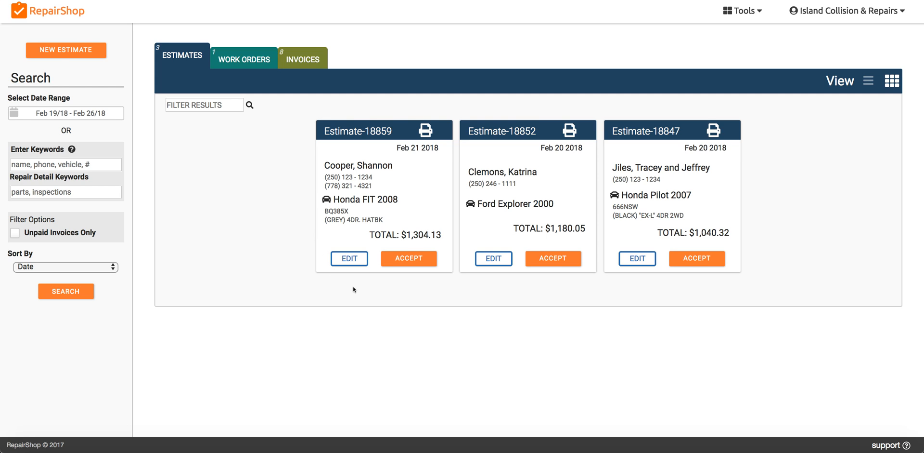
# - View the estimates in the list layout and return to the card layout
pyautogui.click(869, 82)
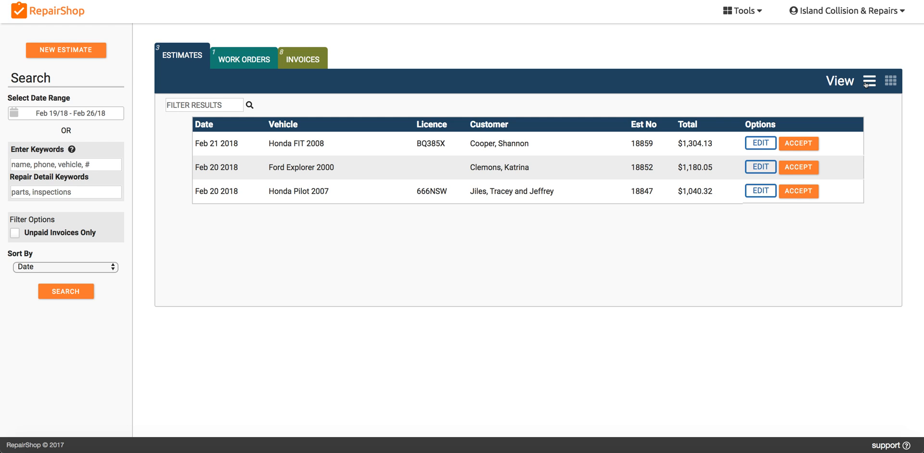
pyautogui.click(892, 80)
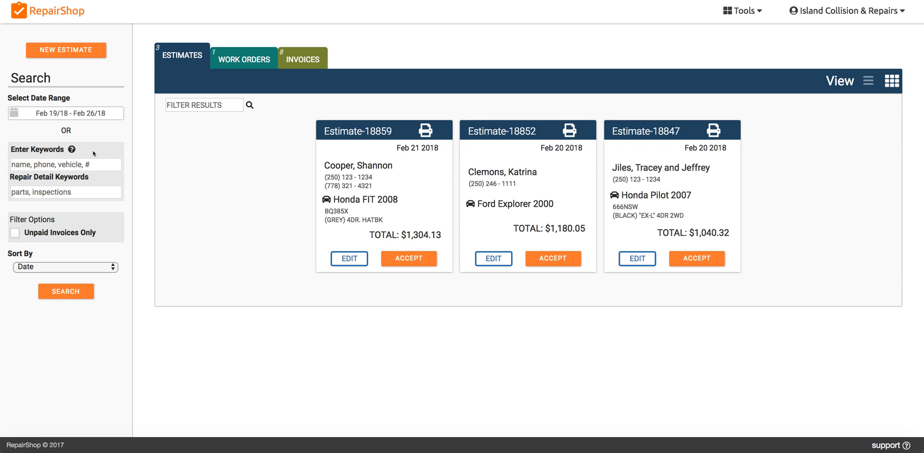
# - Set the search date range to This Month and run the search
pyautogui.click(76, 110)
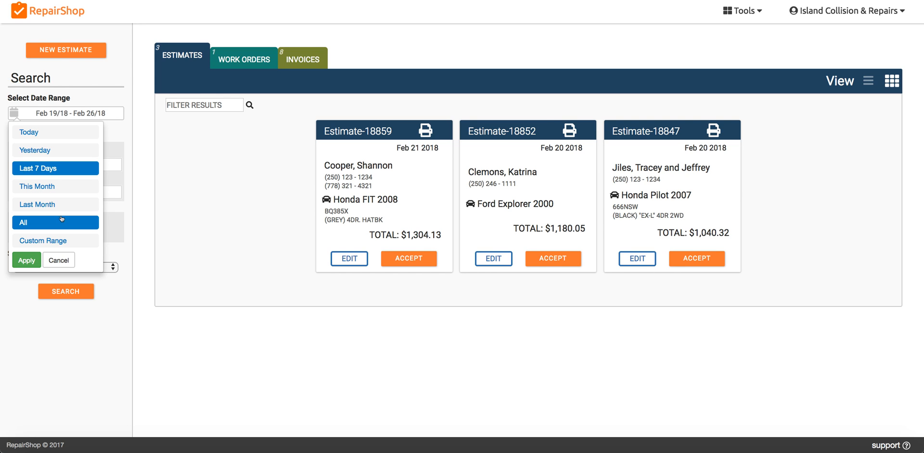
pyautogui.click(61, 182)
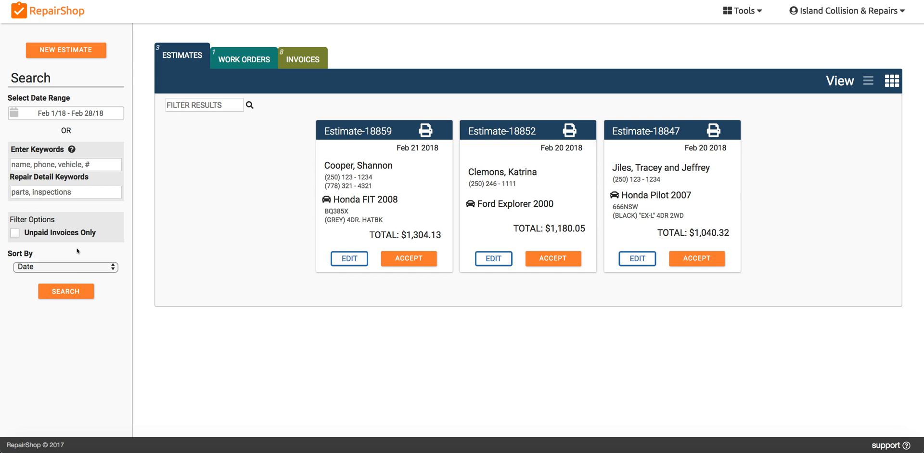
pyautogui.click(64, 289)
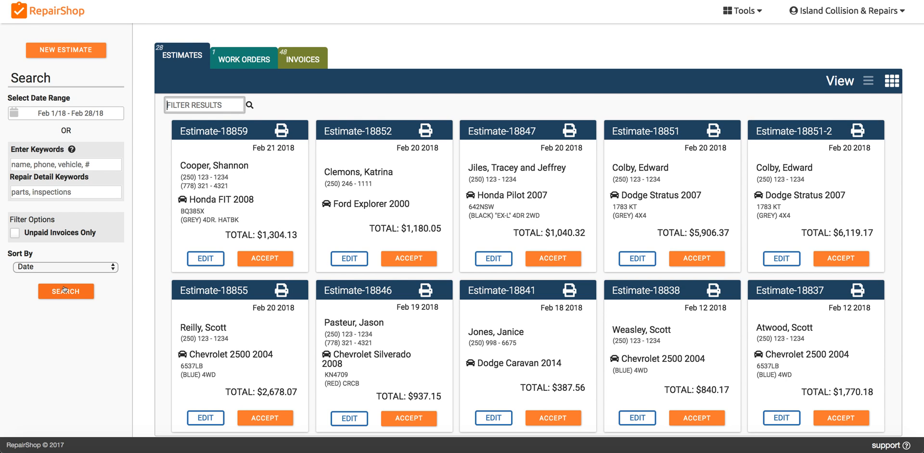
# - Search this month's records by keyword, using a customer's last name
pyautogui.click(43, 163)
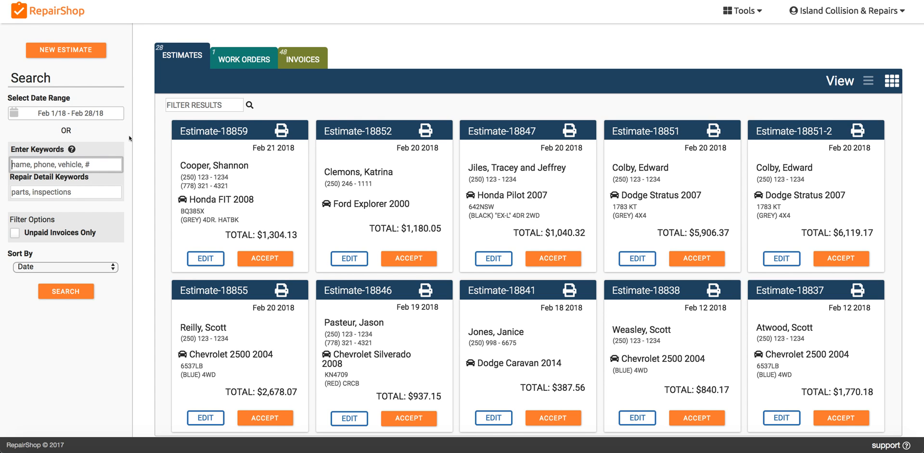
pyautogui.write('richler')
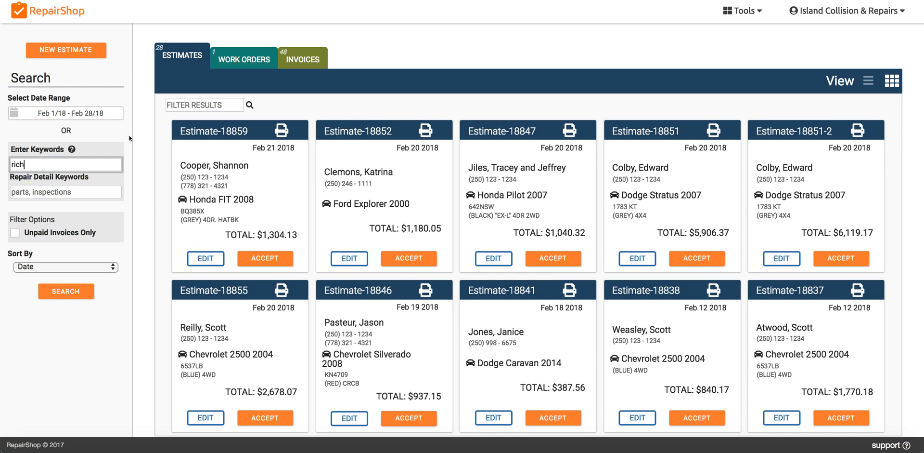
pyautogui.click(65, 290)
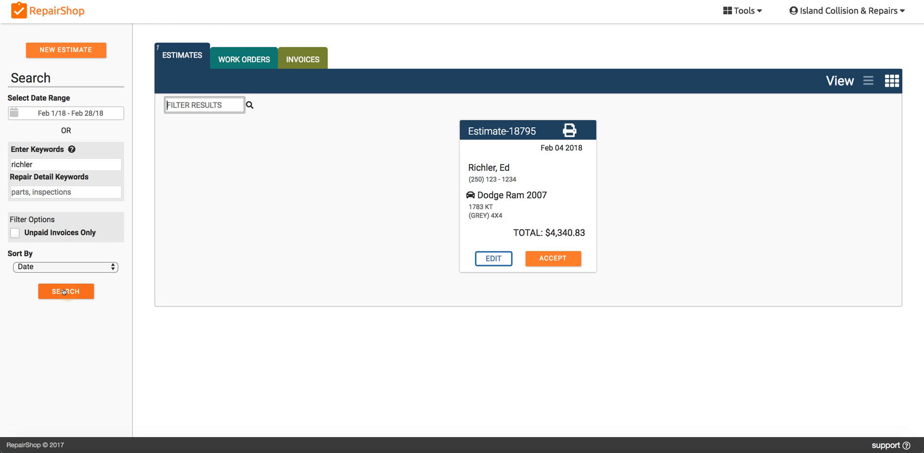
# - Search the records by a customer's phone number, check the matching invoices and return to the estimates
pyautogui.doubleClick(21, 162)
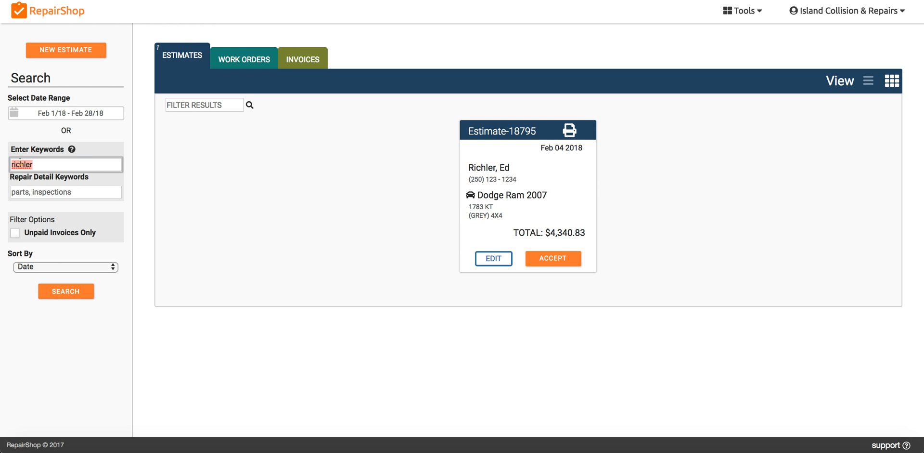
pyautogui.write('123-2222')
pyautogui.click(58, 291)
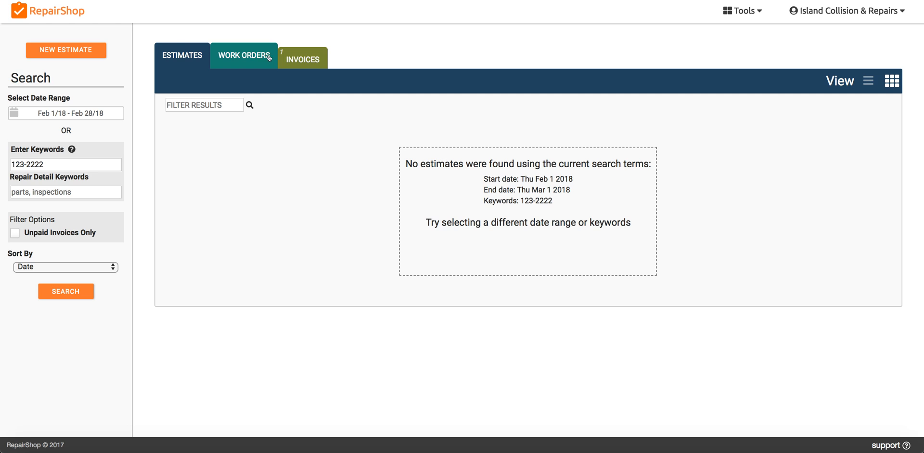
pyautogui.click(297, 54)
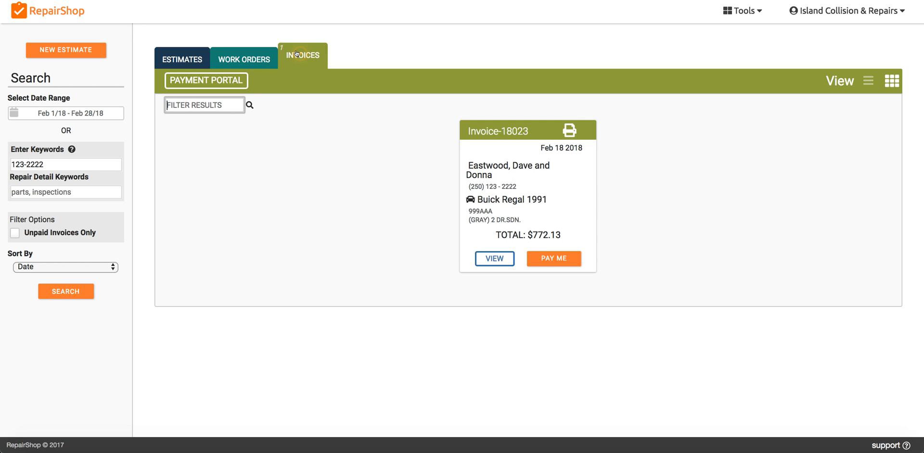
pyautogui.click(182, 56)
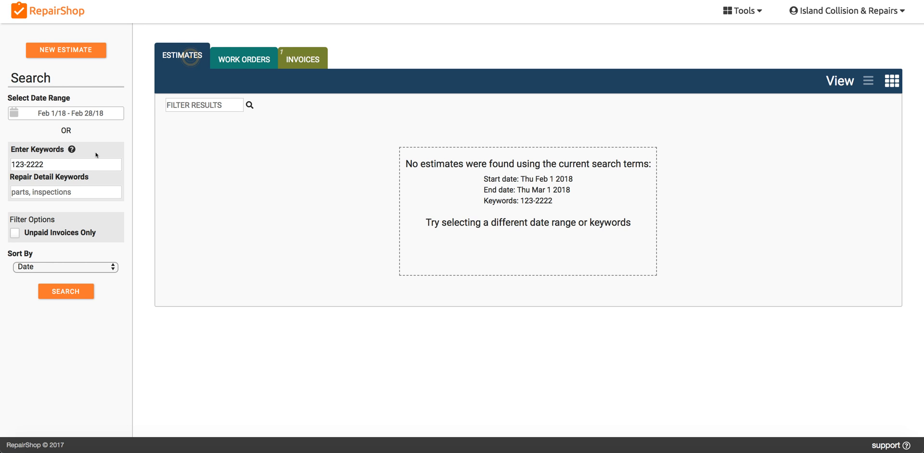
# - Replace the keyword with a vehicle's licence plate number and search the records
pyautogui.tripleClick(49, 159)
pyautogui.write('hh')
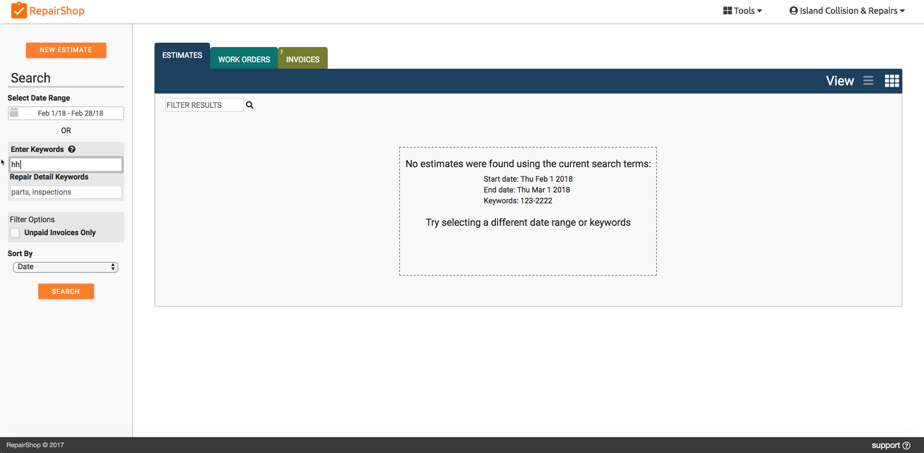
pyautogui.write('a222')
pyautogui.click(55, 287)
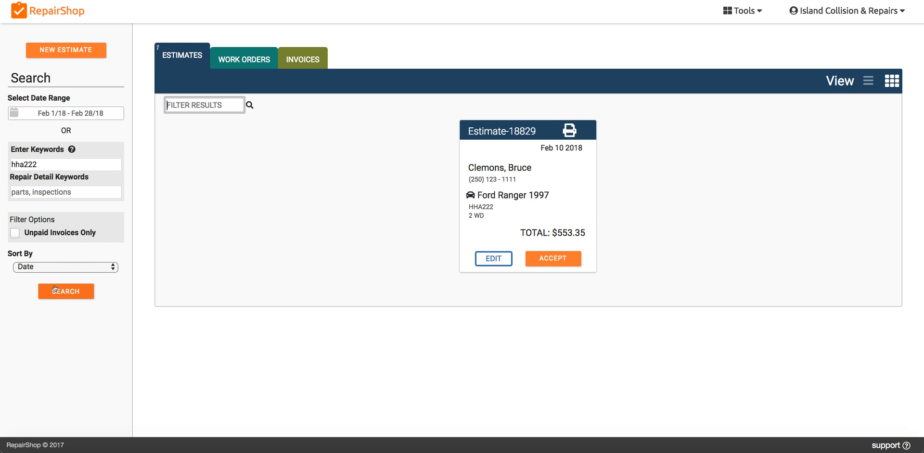
# - Search the records by an estimate number, check the matching invoices and return to the estimates
pyautogui.moveTo(39, 164); pyautogui.dragTo(2, 160)
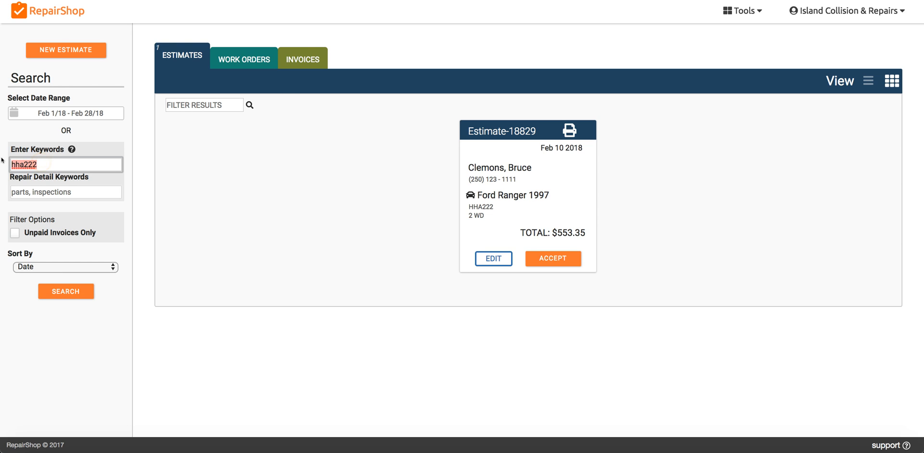
pyautogui.write('18830')
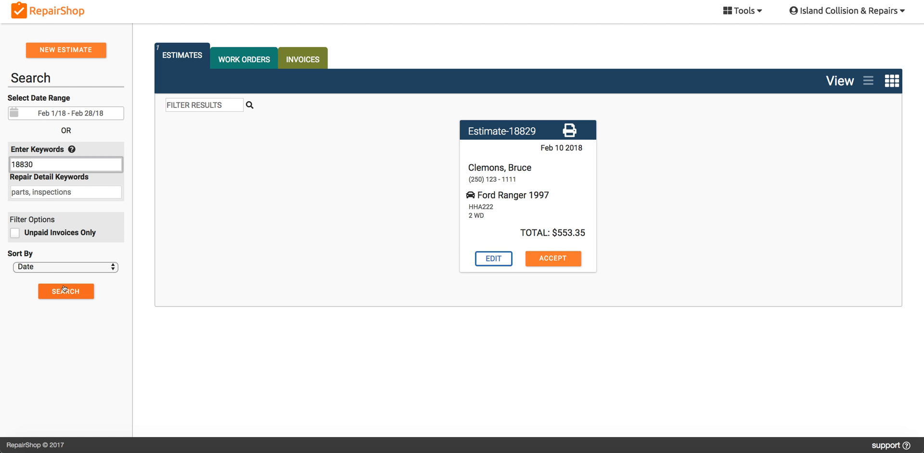
pyautogui.click(64, 289)
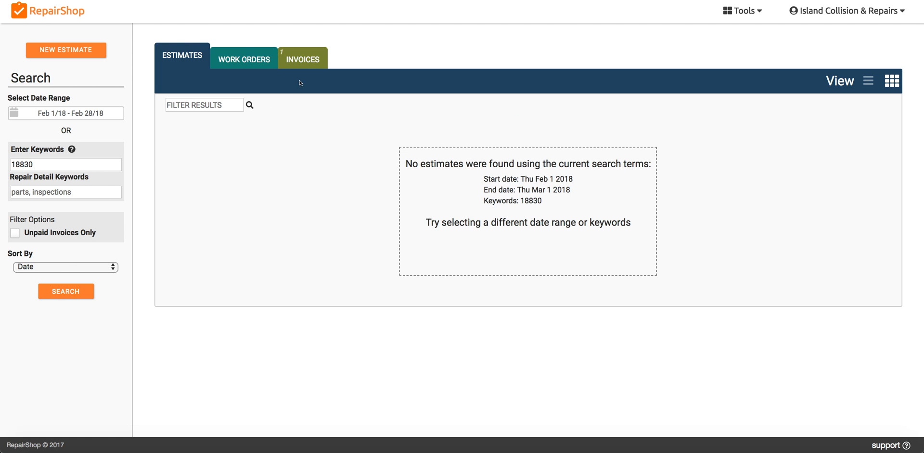
pyautogui.click(303, 59)
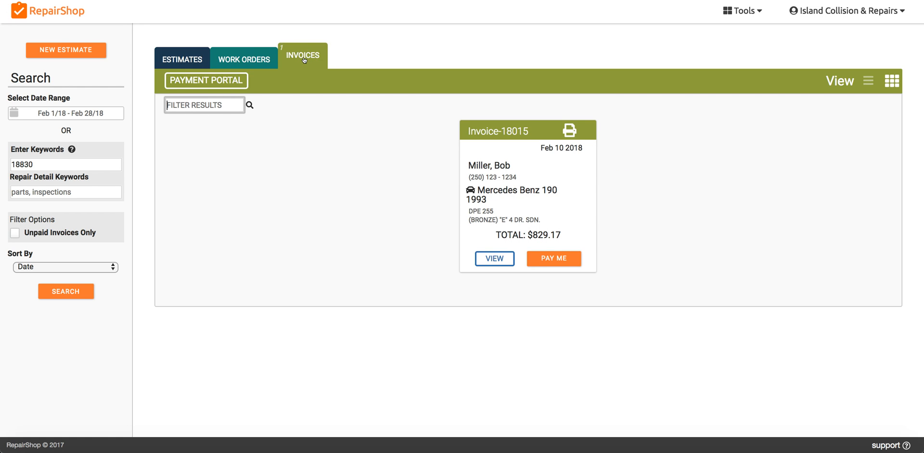
pyautogui.click(185, 55)
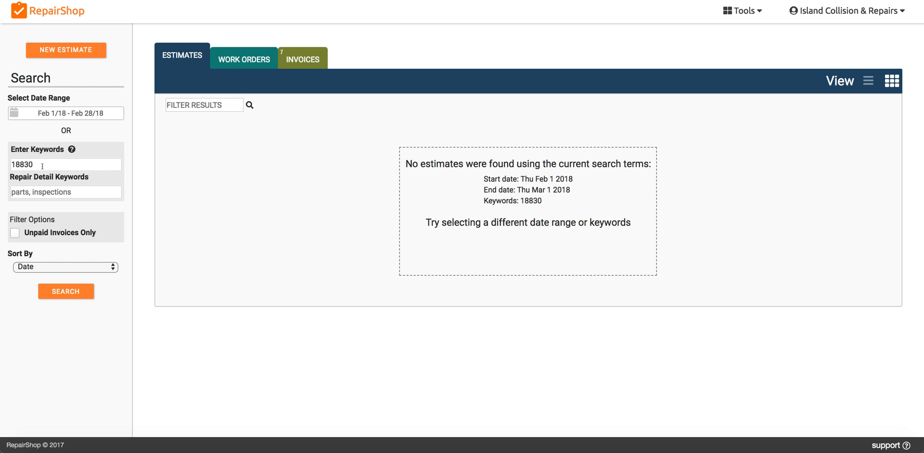
# - Clear the search keyword and rerun the search using only the date range
pyautogui.moveTo(42, 166); pyautogui.dragTo(7, 164)
pyautogui.press('BackSpace')
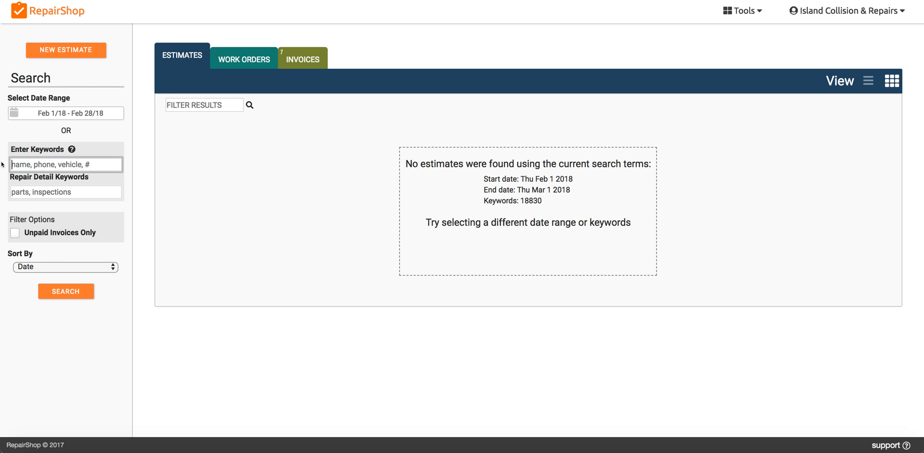
pyautogui.click(65, 290)
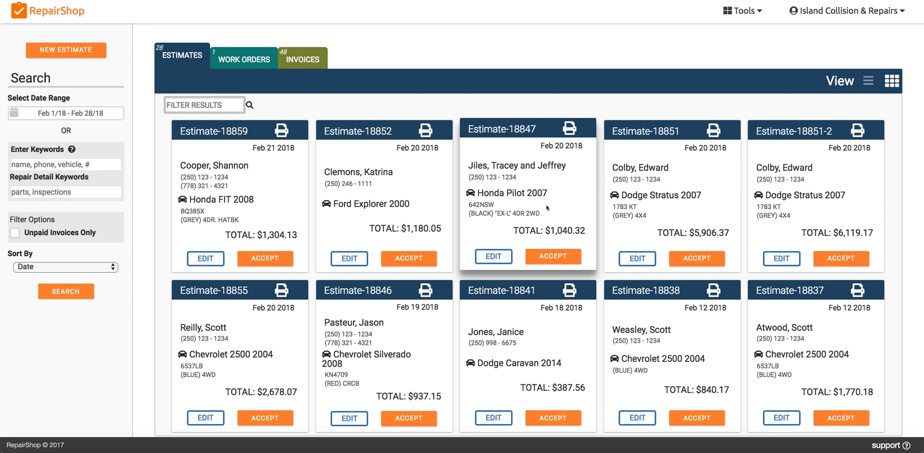
# - Search by the last name of the Honda Pilot 2007's owner and accept that vehicle's estimate
pyautogui.click(67, 163)
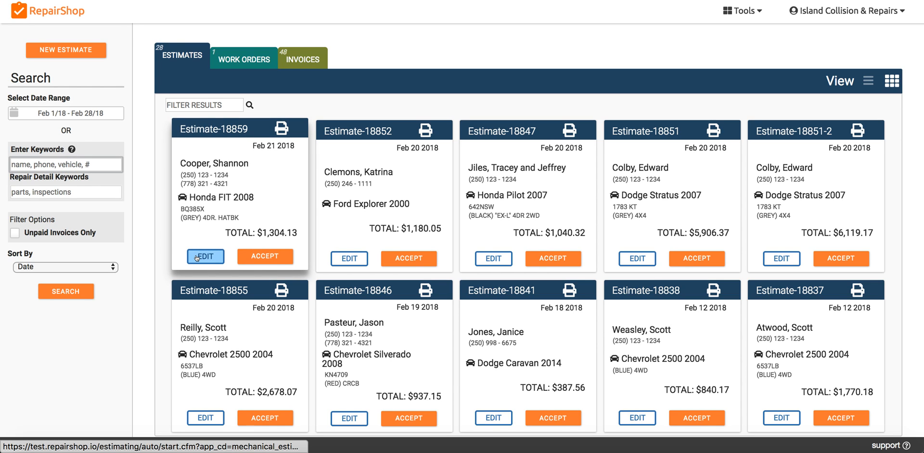
pyautogui.write('jiles')
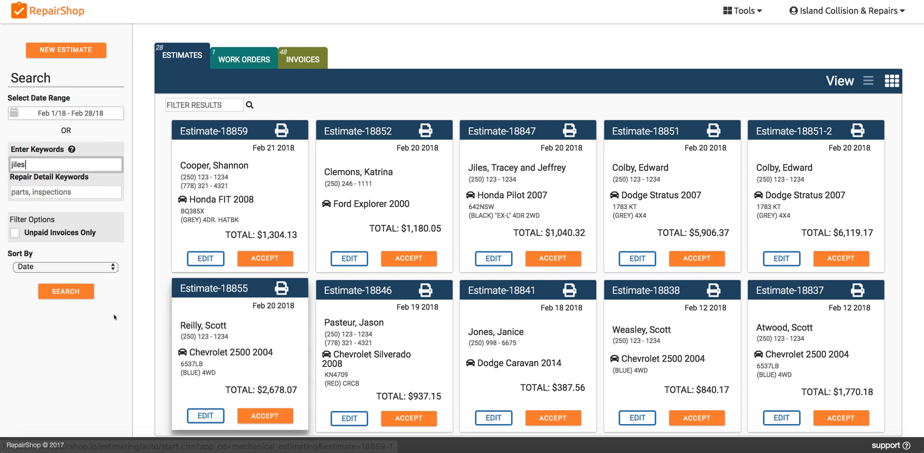
pyautogui.press('Return')
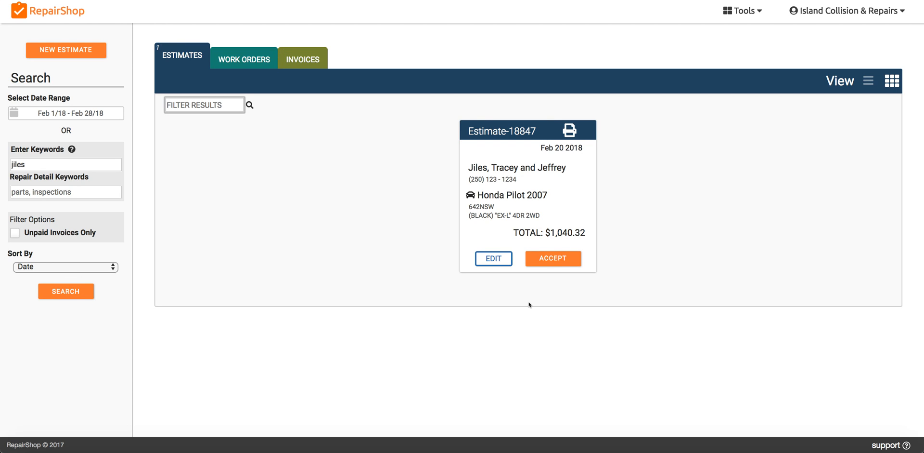
pyautogui.click(552, 256)
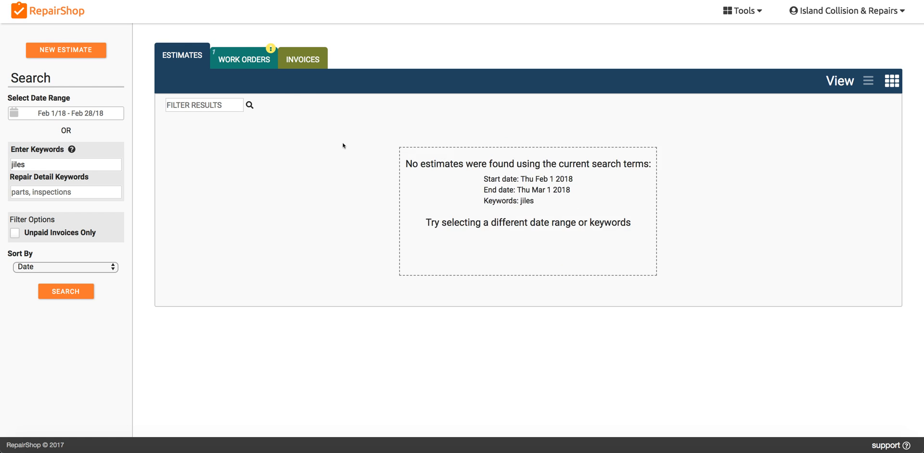
# - Open the work orders and convert the Honda Pilot 2007 work order into an invoice
pyautogui.click(232, 57)
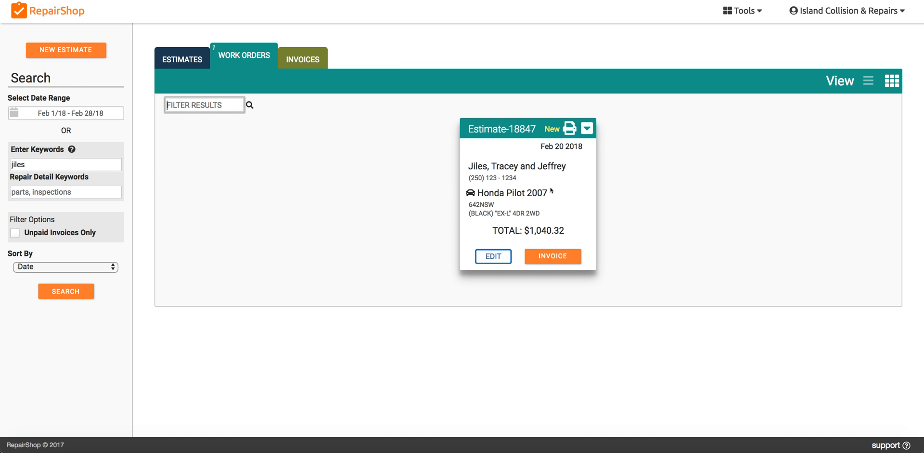
pyautogui.moveTo(569, 137)
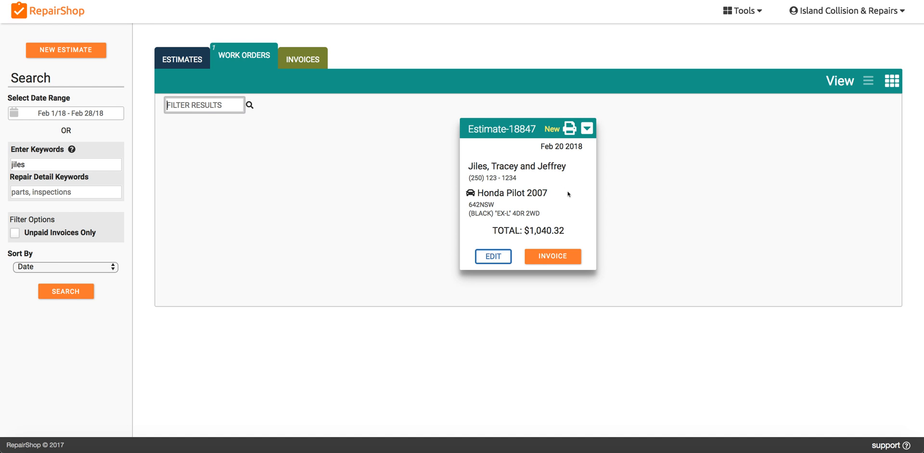
pyautogui.click(552, 256)
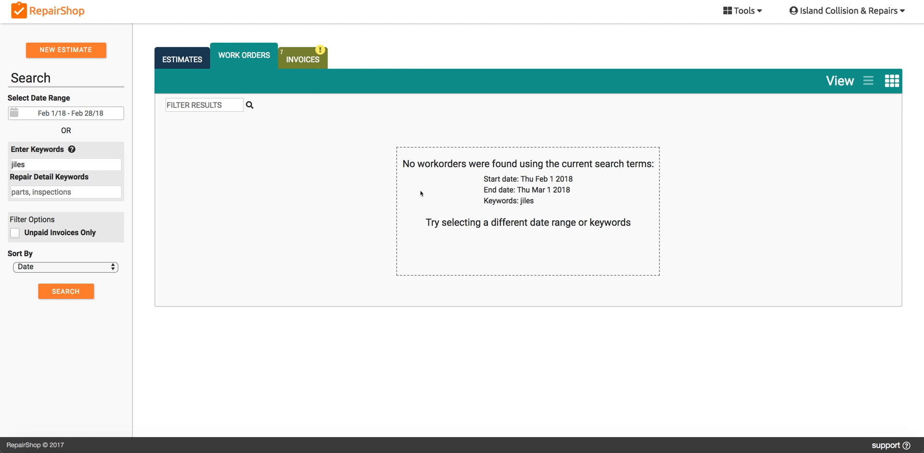
# - Start a payment for the new Honda Pilot 2007 invoice and include both the Deductible and the Total Amount
pyautogui.click(294, 56)
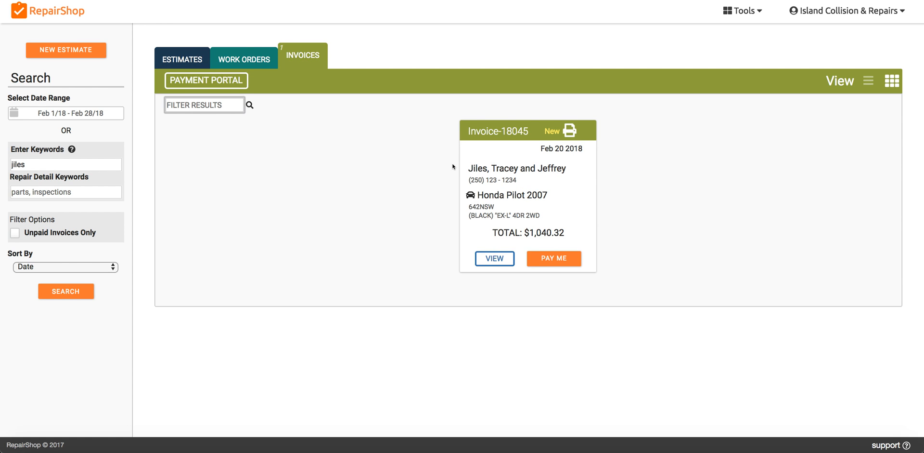
pyautogui.click(550, 256)
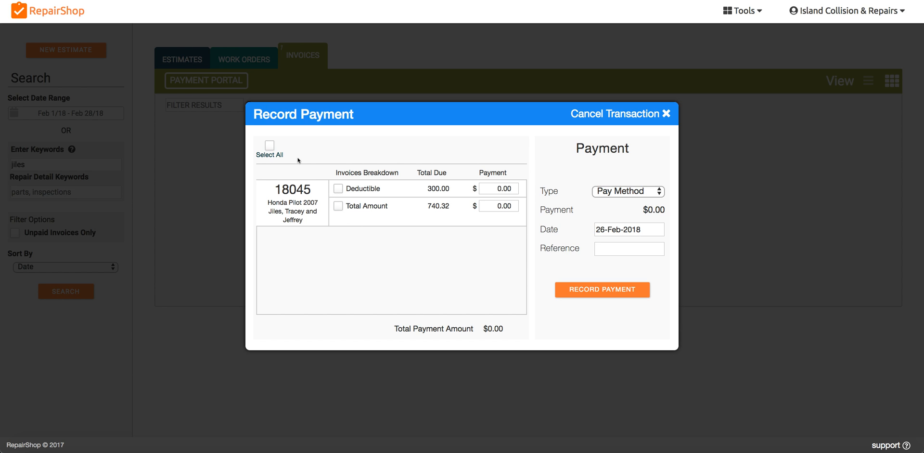
pyautogui.click(270, 145)
pyautogui.click(338, 188)
pyautogui.click(338, 206)
pyautogui.click(338, 205)
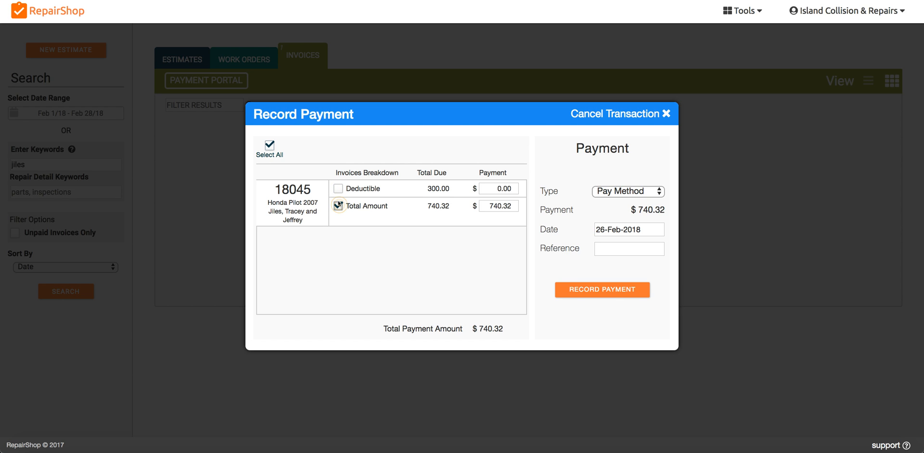
pyautogui.click(338, 189)
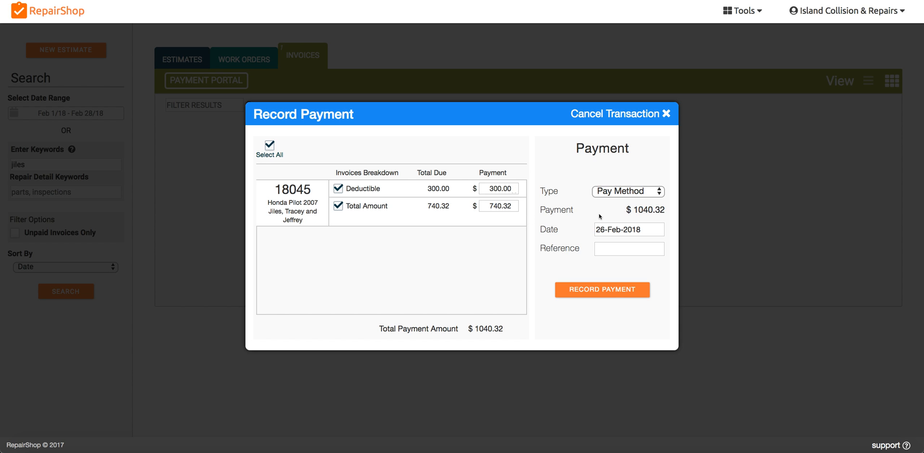
# - Set the payment type to Cheque and enter the reference "Chq 100"
pyautogui.click(640, 191)
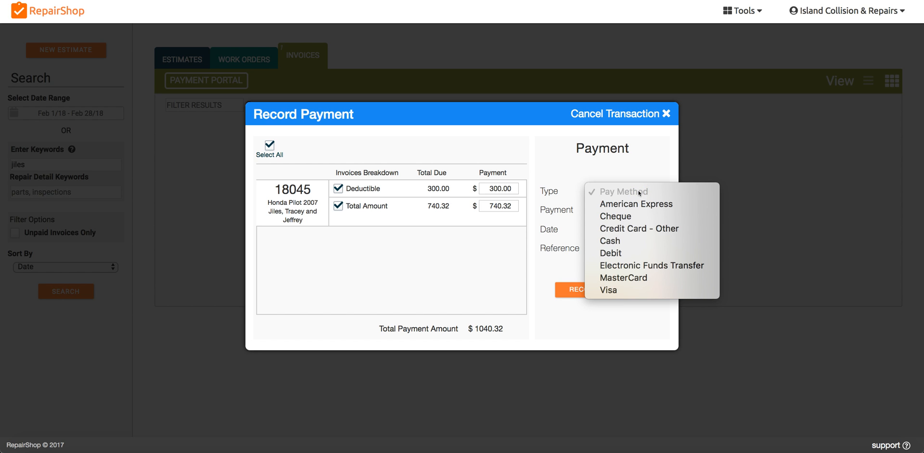
pyautogui.click(637, 216)
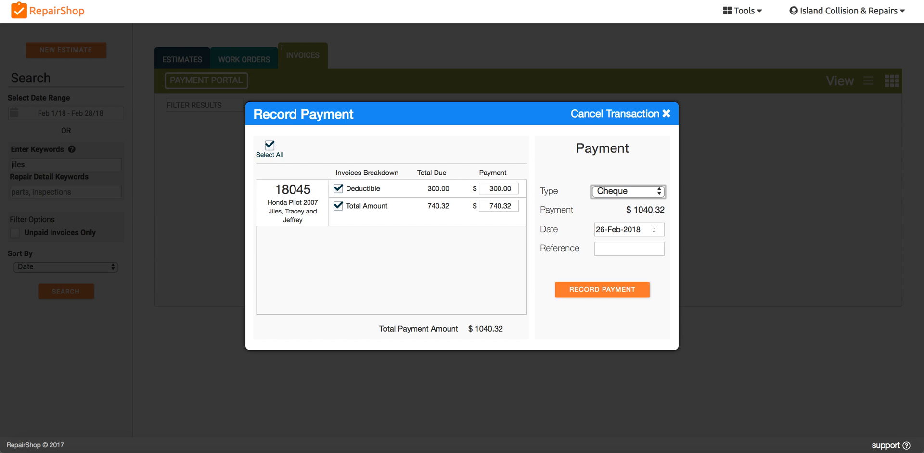
pyautogui.click(613, 248)
pyautogui.write('Chq 100')
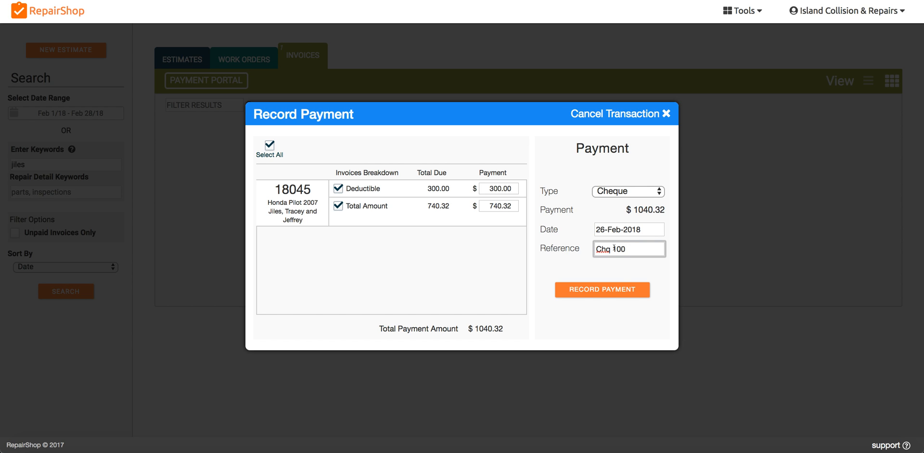
# - Record and confirm the cheque payment and close the payment dialog
pyautogui.click(604, 289)
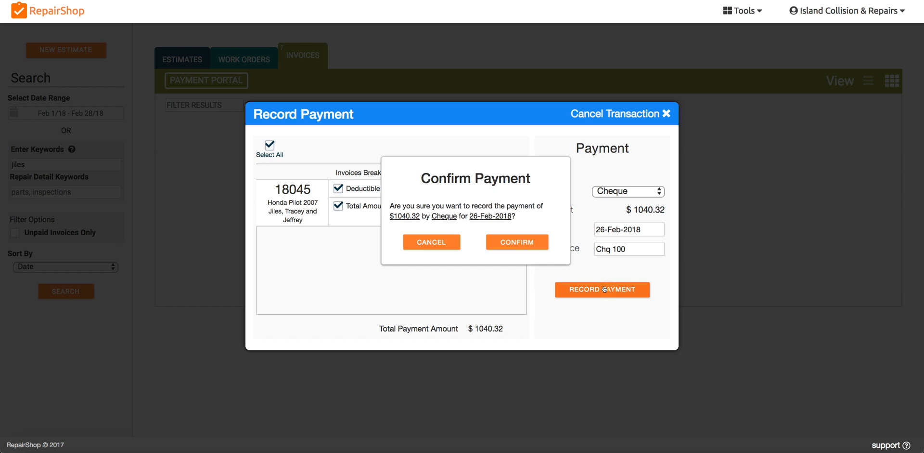
pyautogui.click(524, 245)
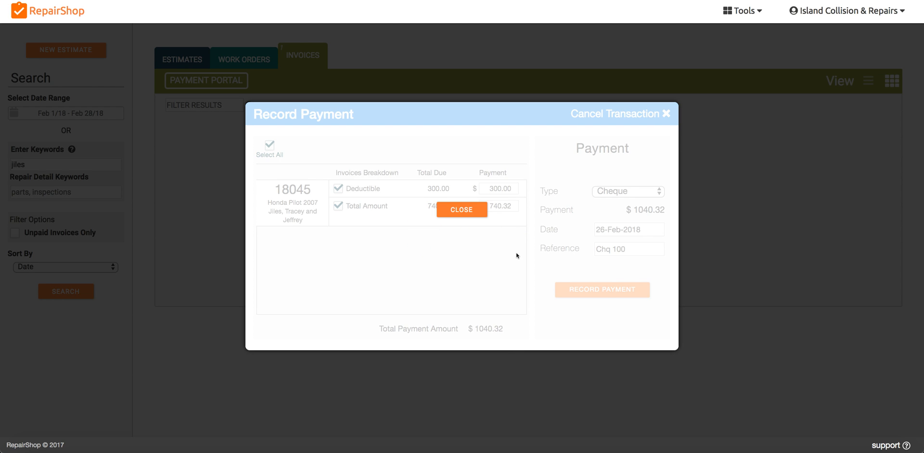
pyautogui.click(461, 210)
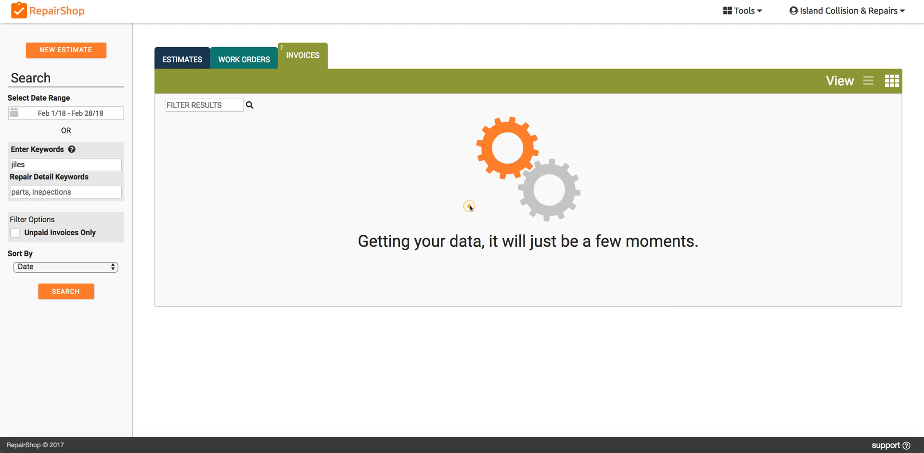